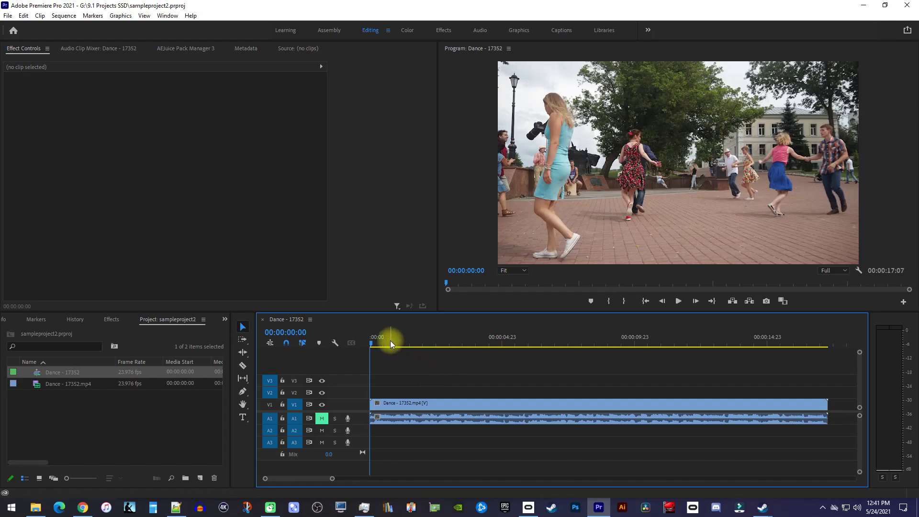
# Park the playhead at about 00:00:02:05 in the Dance sequence
pyautogui.moveTo(389, 346)
pyautogui.mouseDown()
pyautogui.moveTo(506, 349)
pyautogui.moveTo(429, 349)
pyautogui.mouseUp()
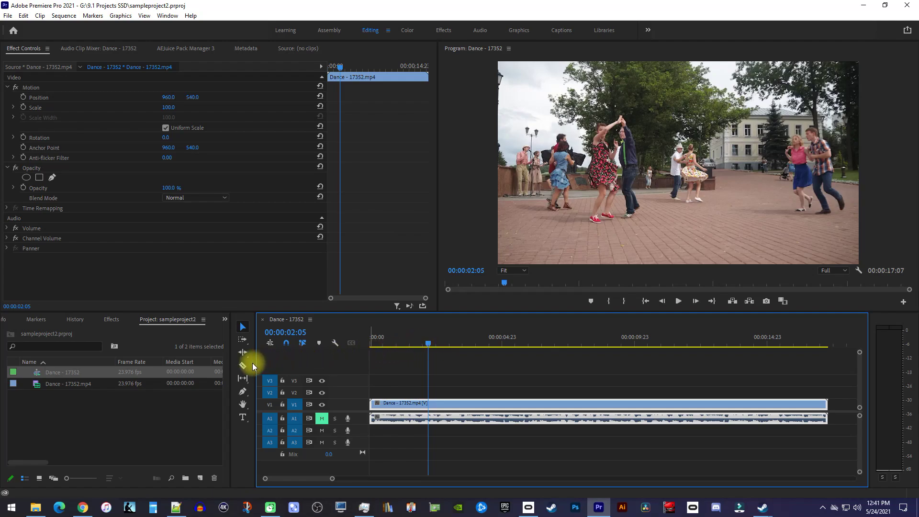
# Cut the linked Dance clip on V1/A1 into two pieces with the Razor tool
pyautogui.click(242, 368)
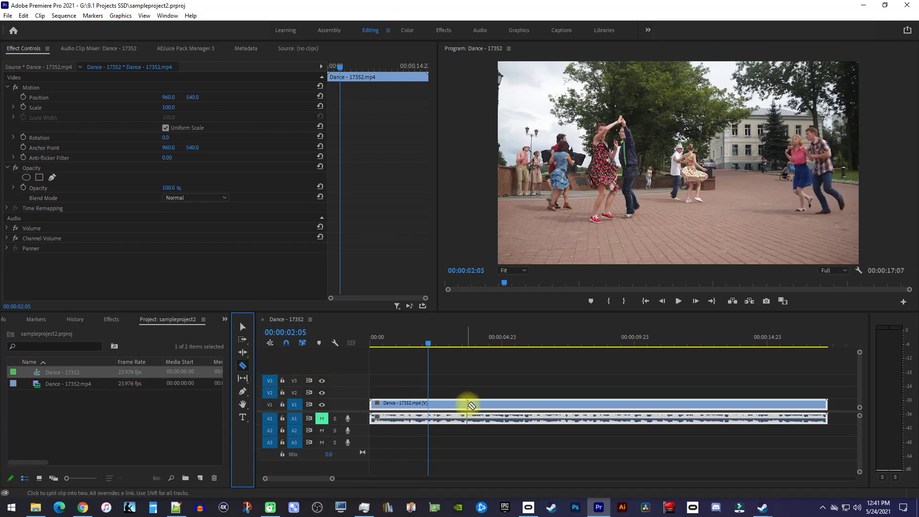
pyautogui.click(474, 417)
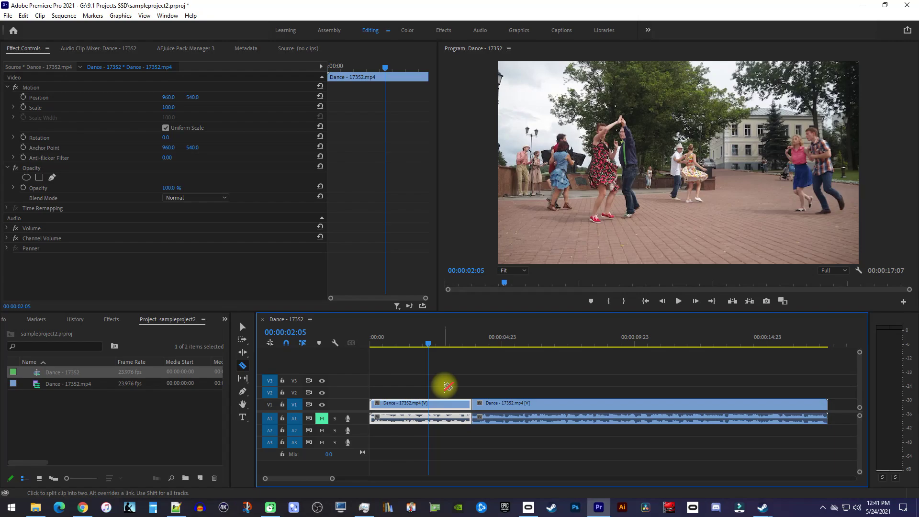
# Undo the full split, then cut only the A1 audio at two points
pyautogui.hotkey('ctrl', 'z')
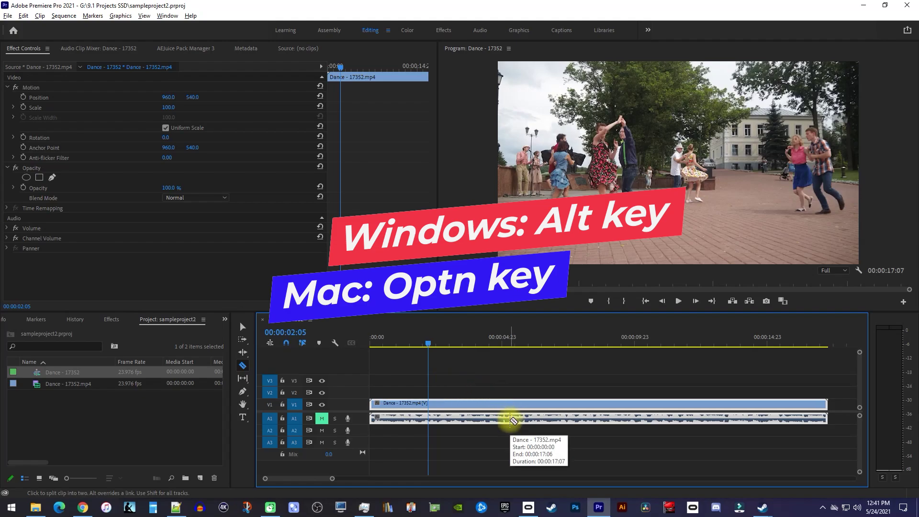
pyautogui.keyDown('alt'); pyautogui.click(512, 420); pyautogui.keyUp('alt')
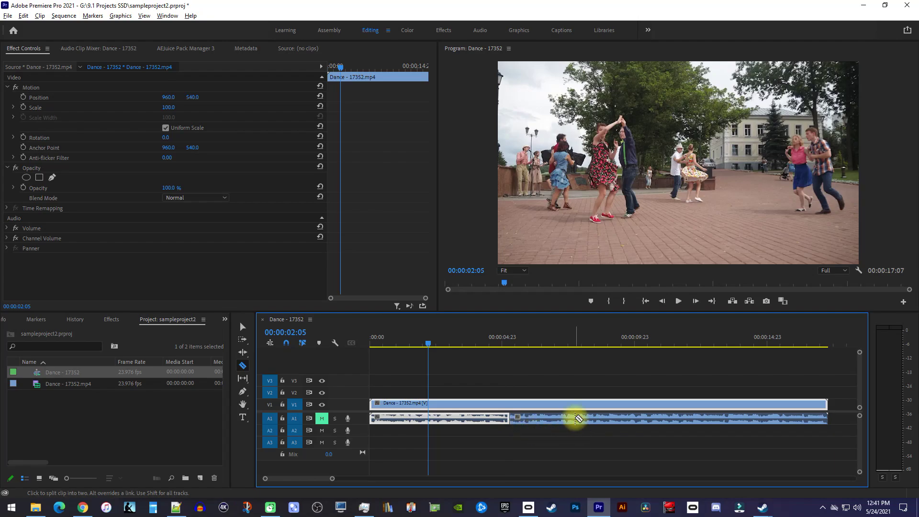
pyautogui.keyDown('alt'); pyautogui.click(578, 418); pyautogui.keyUp('alt')
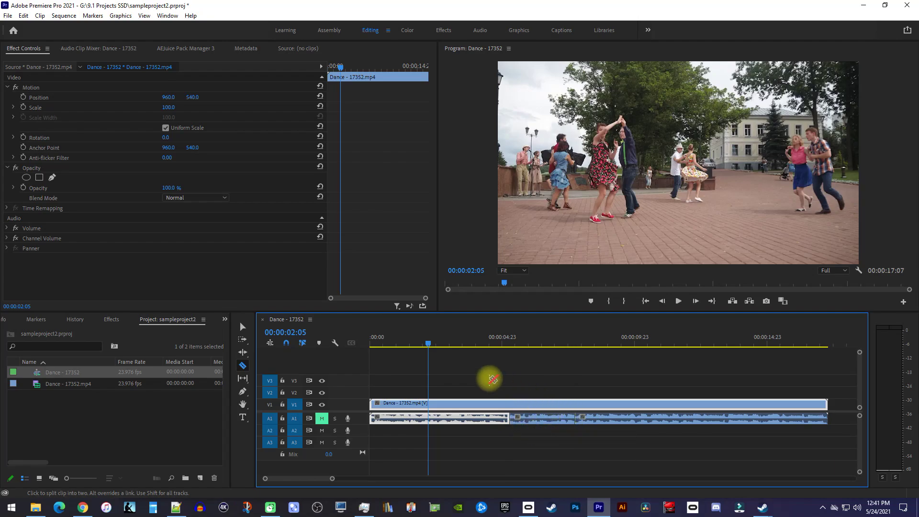
# Delete the middle audio piece, leaving a gap beneath the intact video
pyautogui.click(242, 327)
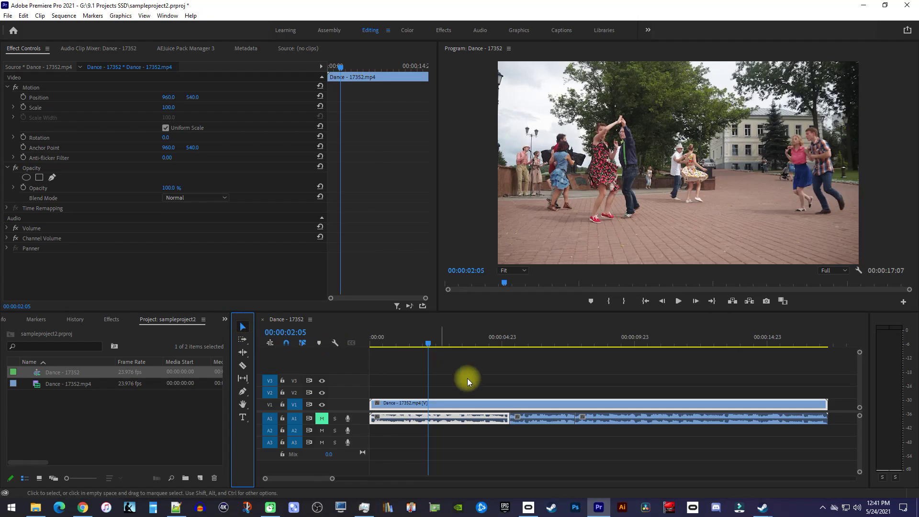
pyautogui.click(539, 417)
pyautogui.press('Delete')
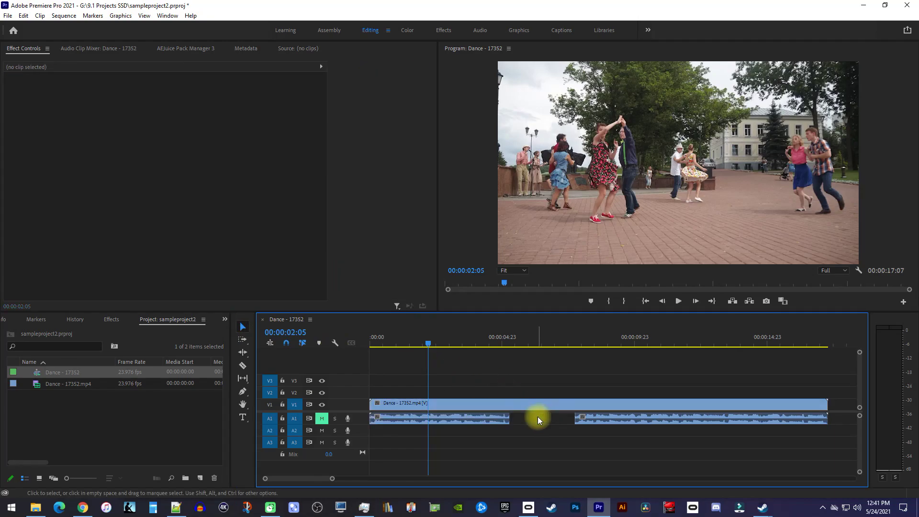